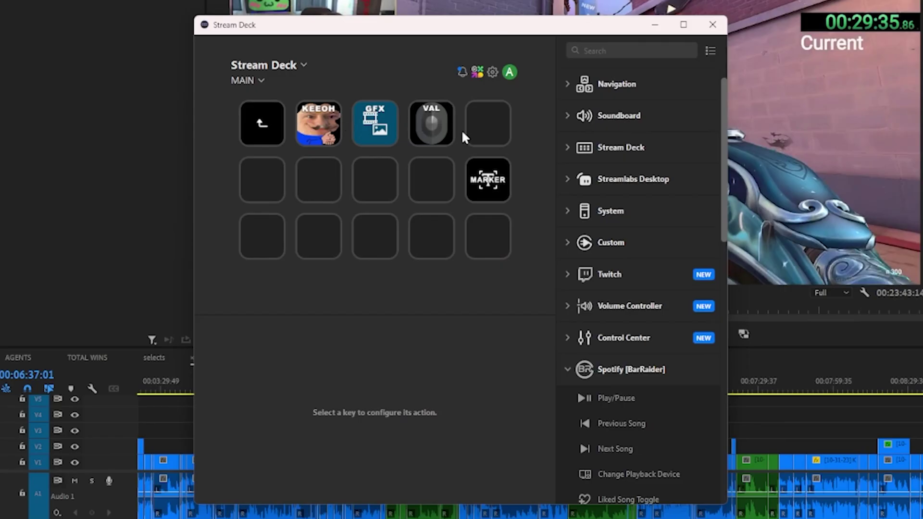
- Open the KEEOH folder of Premiere preset keys on the Stream Deck, then switch back to Premiere Pro
double_click(337, 125)
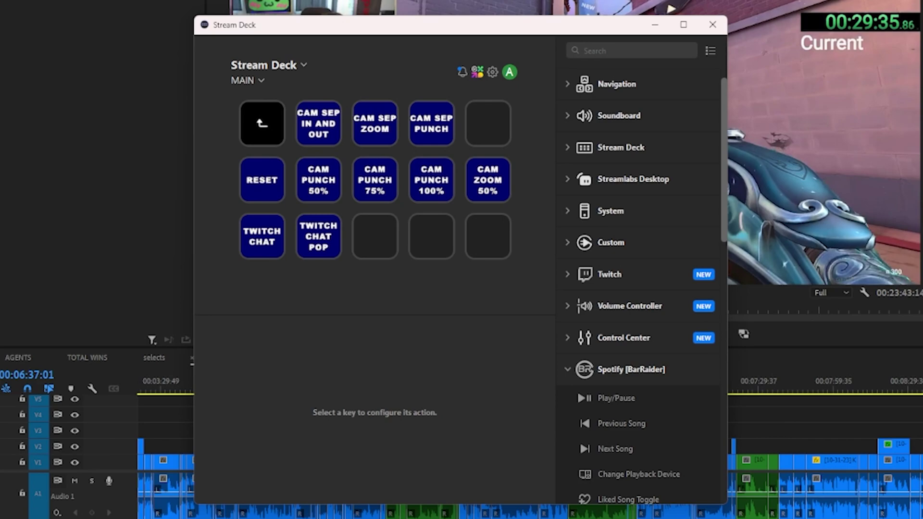
click(827, 414)
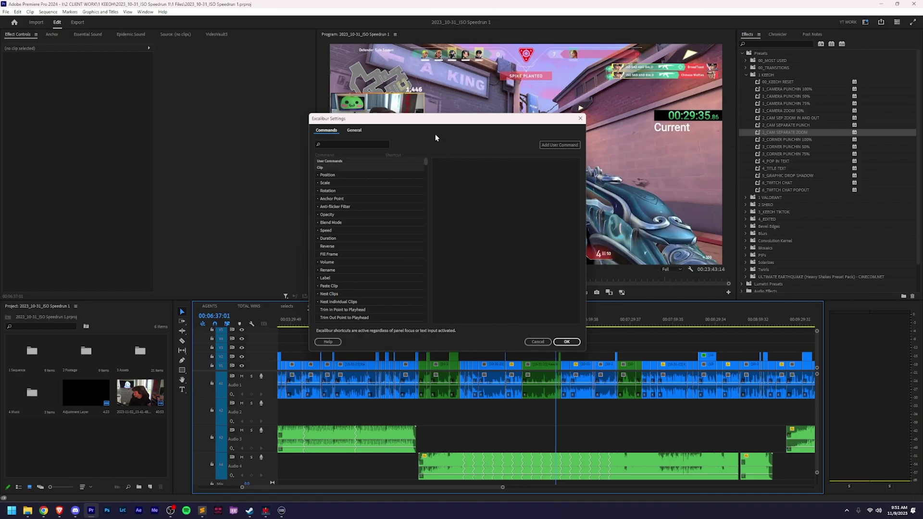
- Scroll the Excalibur Commands list to review the shortcuts assigned to the Video Presets
drag(426, 123, 439, 113)
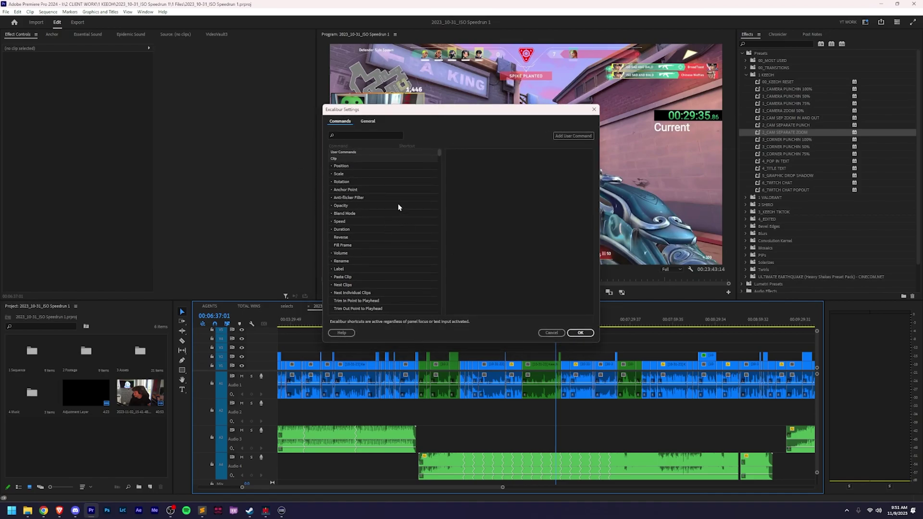
scroll(371, 216, down, 15)
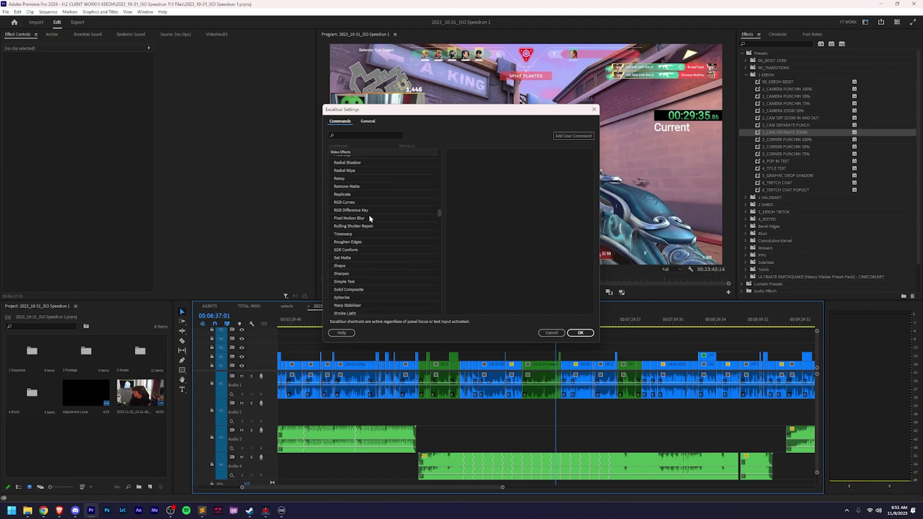
scroll(371, 219, down, 8)
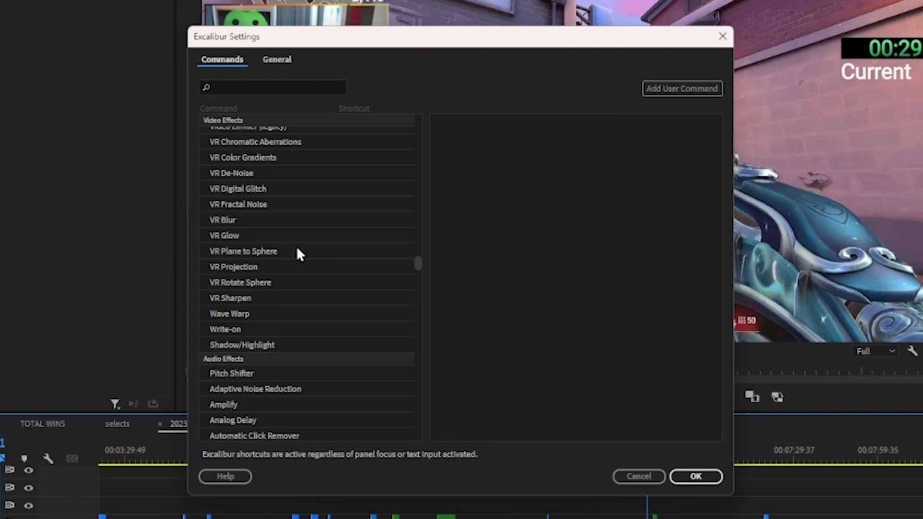
scroll(294, 266, down, 20)
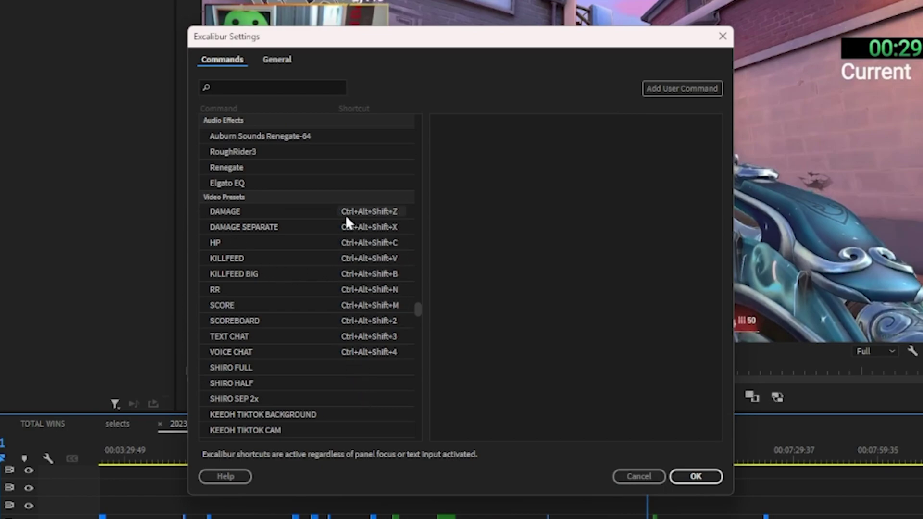
scroll(391, 351, down, 6)
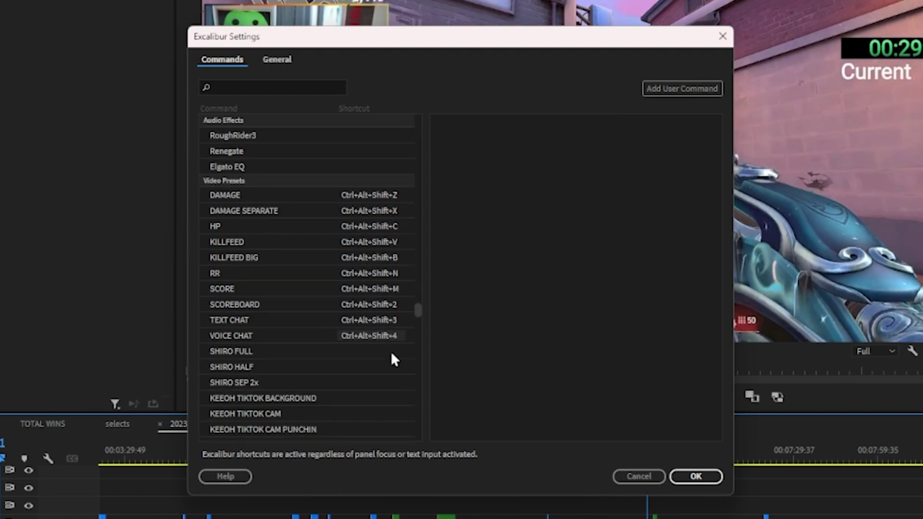
scroll(369, 380, down, 10)
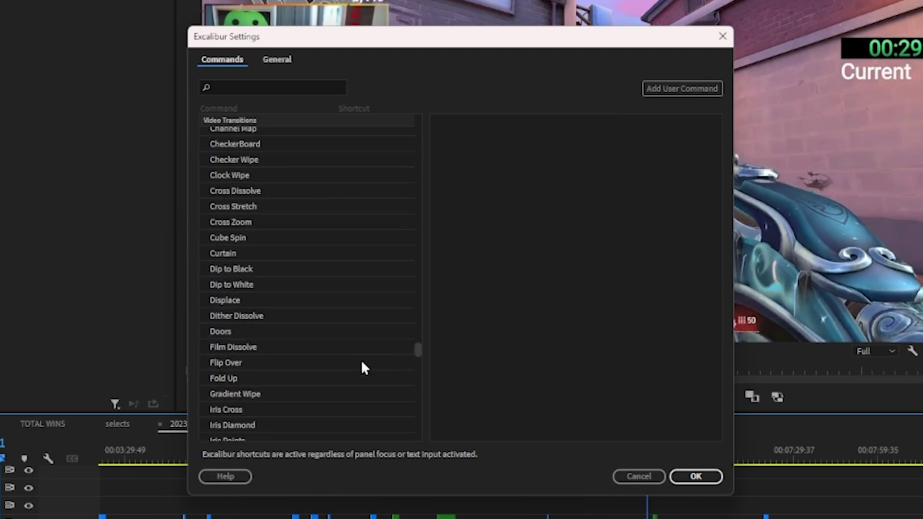
scroll(363, 367, up, 10)
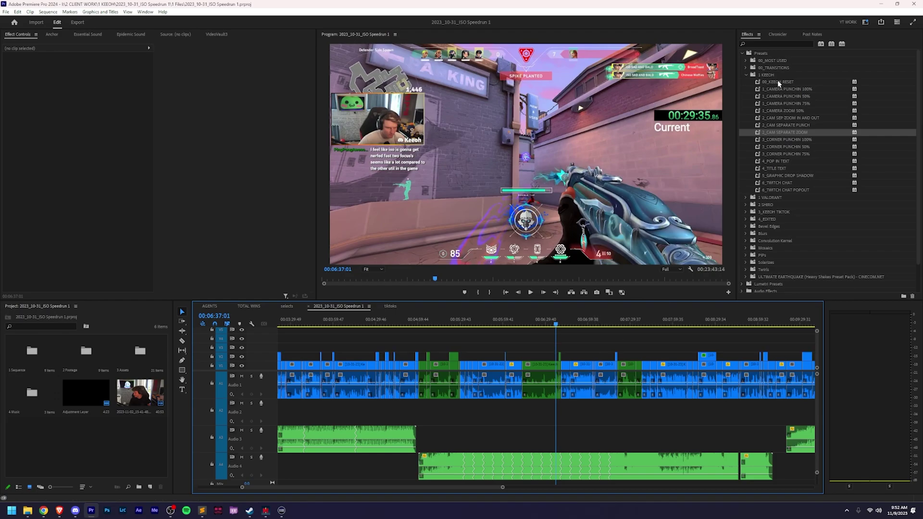
- Reopen Excalibur Settings with Ctrl+Space and scroll to the Video Presets' assigned shortcuts
click(771, 129)
key(ctrl+space)
scroll(384, 270, up, 5)
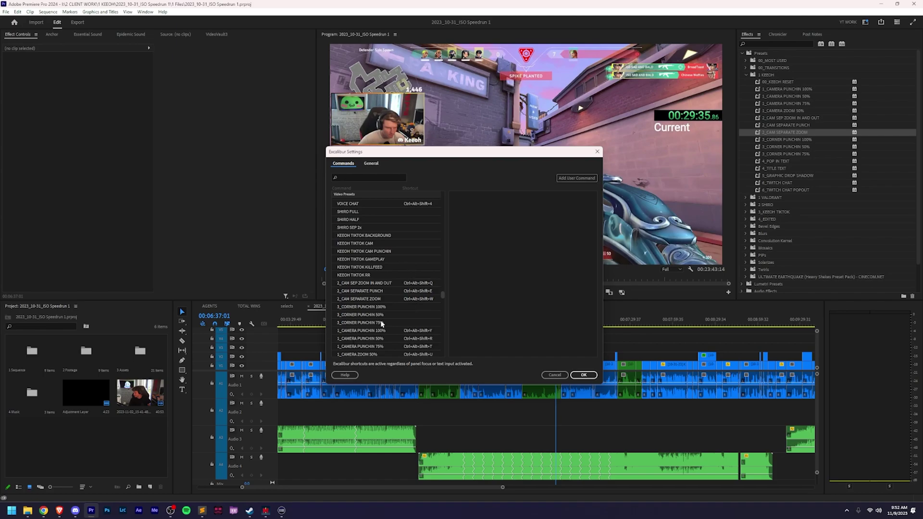
scroll(396, 253, down, 2)
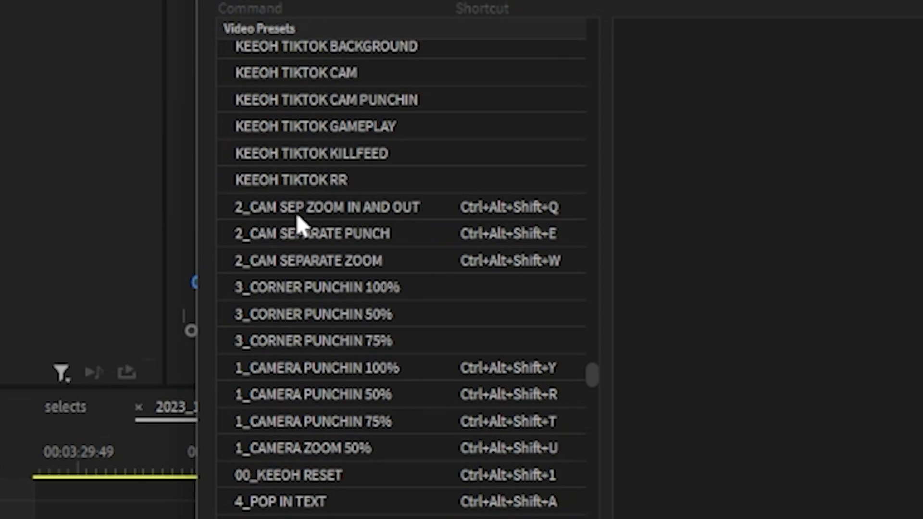
scroll(298, 216, down, 3)
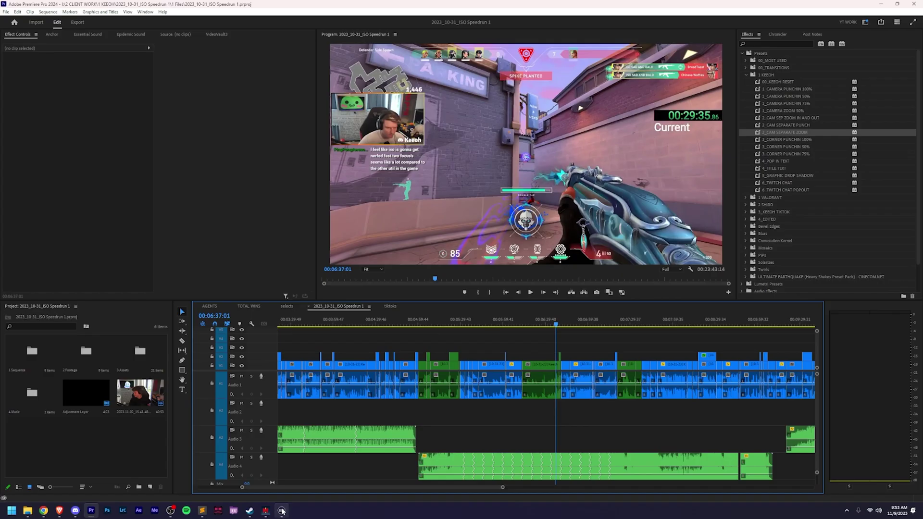
- Add a System Hotkey action to the empty third-row key, sending Ctrl+Alt+Shift+Q
click(282, 510)
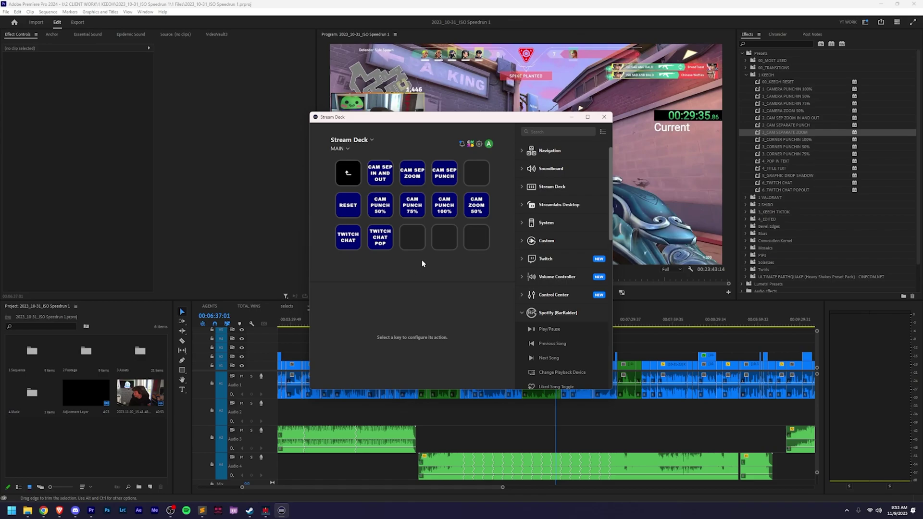
click(374, 177)
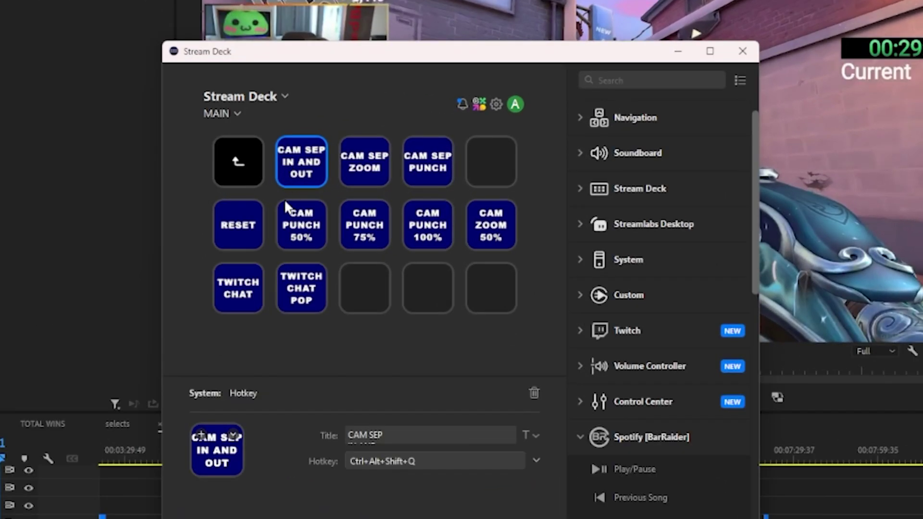
click(581, 260)
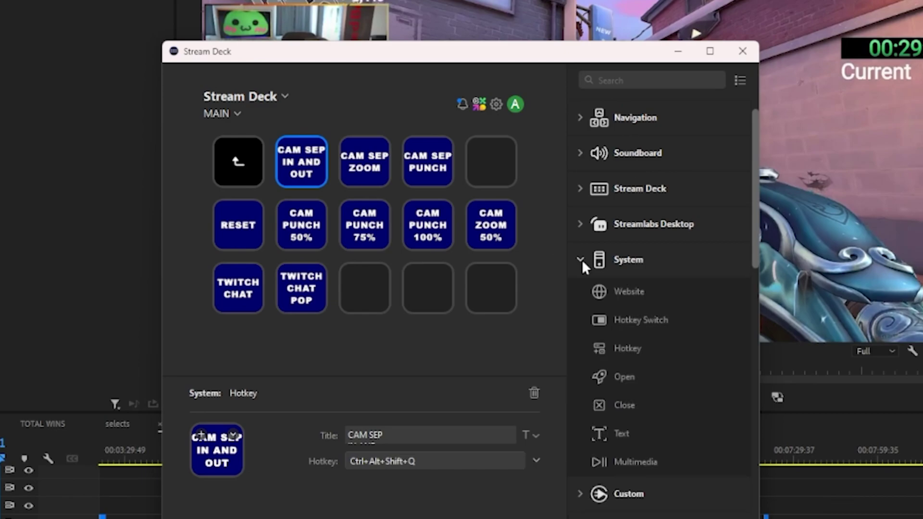
drag(614, 355, 364, 288)
click(381, 469)
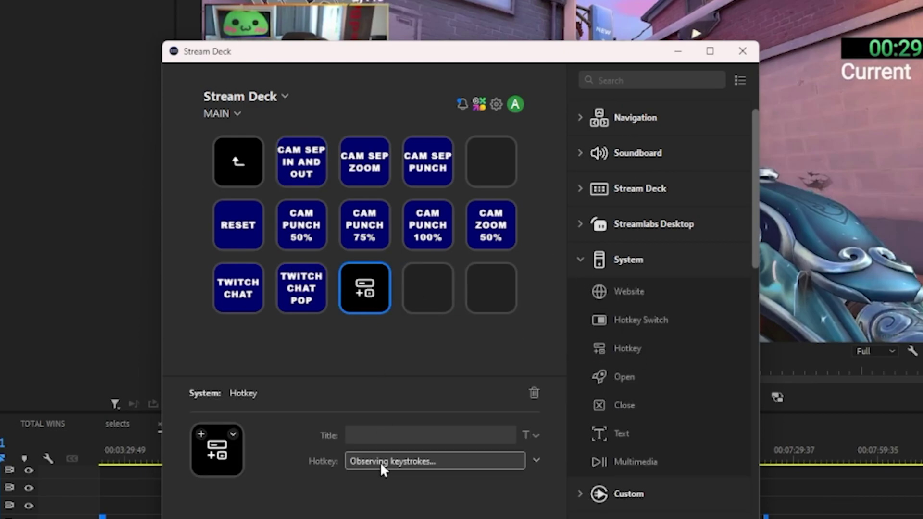
key(ctrl)
key(ctrl+alt+shift+q)
- Title the key 'CAM SEP / IN AND / OUT' on three lines, centred vertically
drag(418, 435, 239, 420)
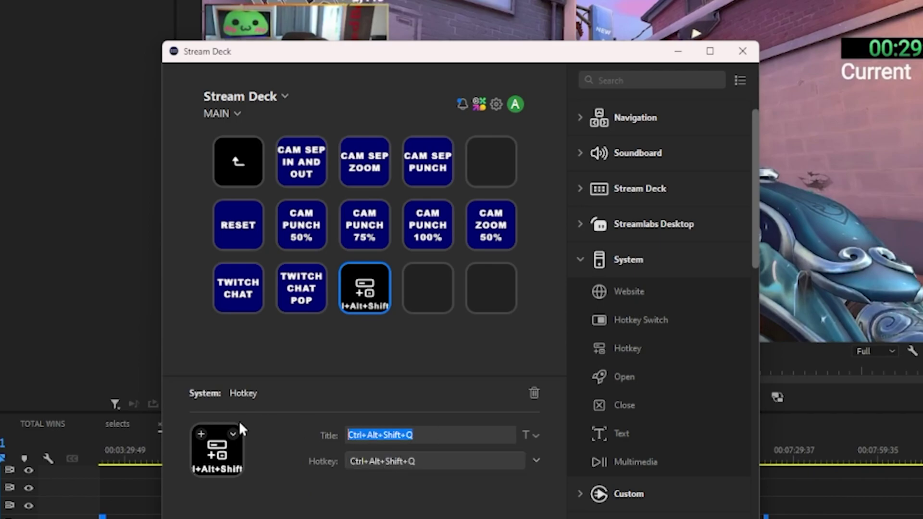
text(CAM SEP)
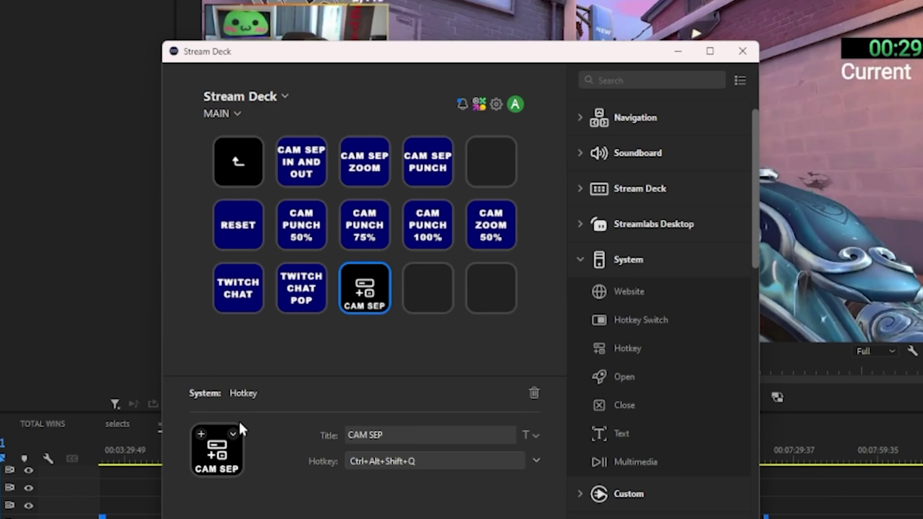
key(Return)
text(IN AND)
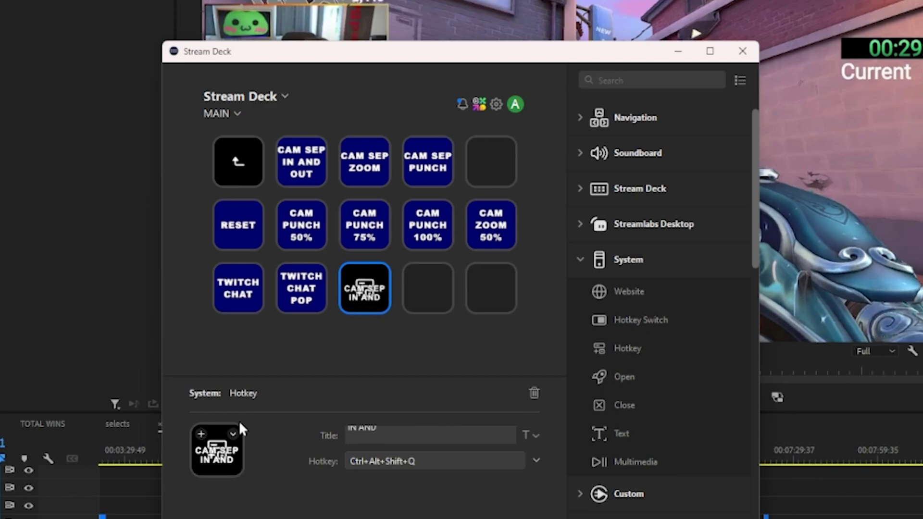
key(Return)
text(OUT)
click(298, 366)
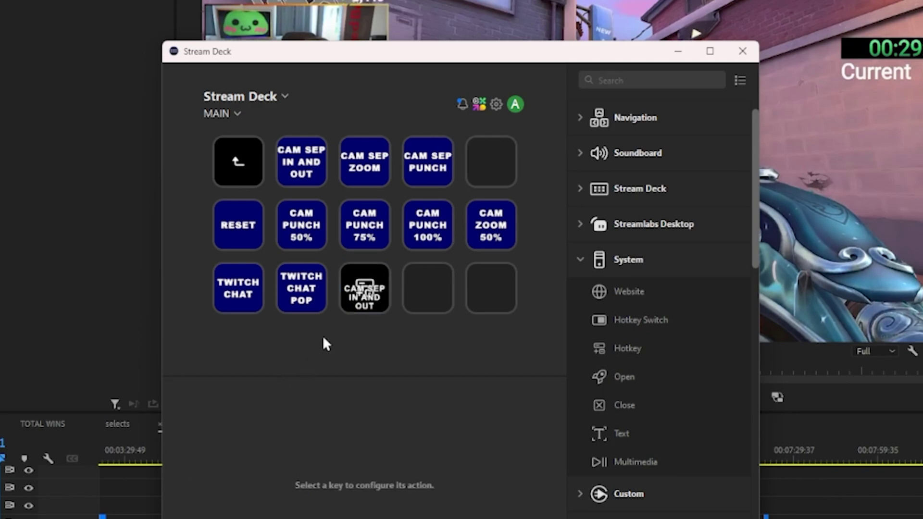
click(365, 288)
click(526, 437)
click(570, 471)
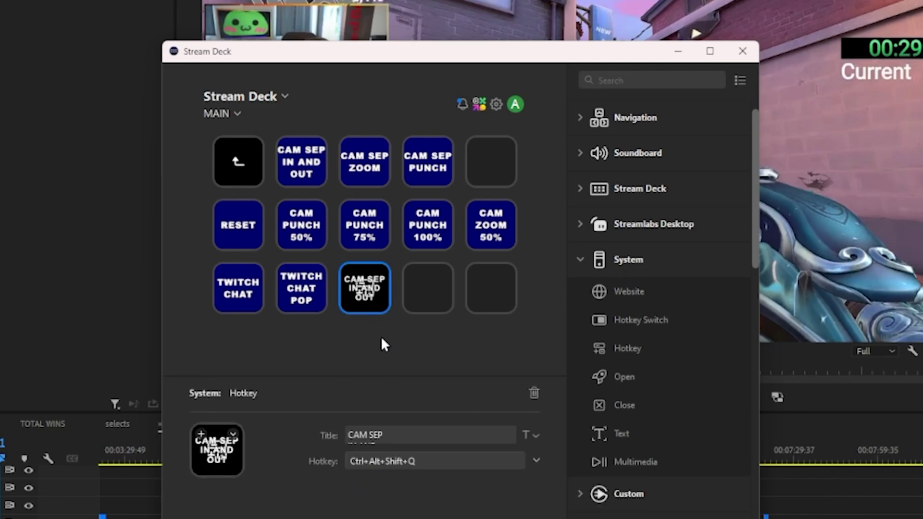
- Create an EXPORT hotkey key sending Ctrl+M and test the shortcut in Premiere
click(382, 339)
click(420, 287)
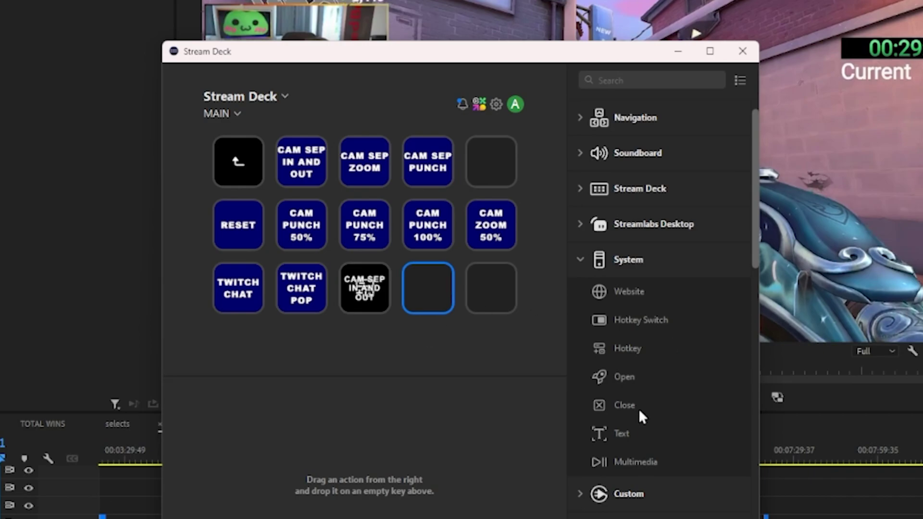
drag(630, 348, 426, 284)
click(397, 428)
text(EXPORT)
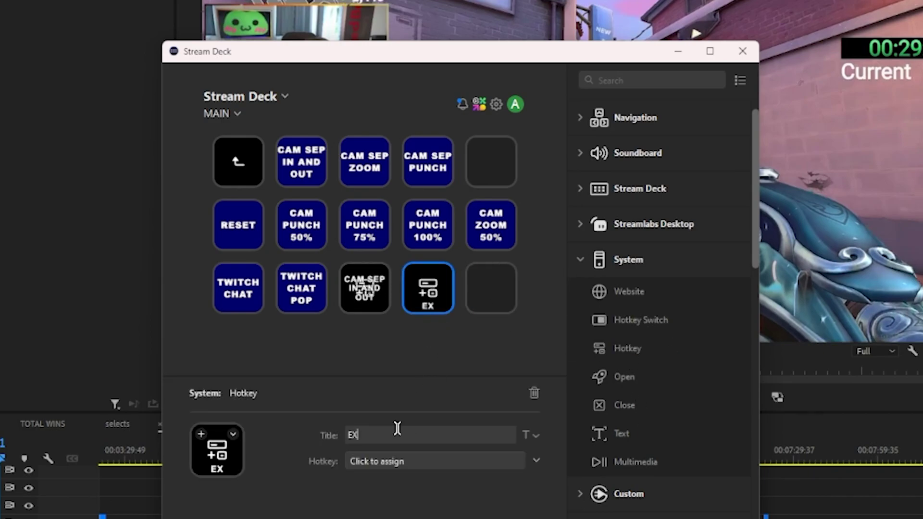
click(379, 463)
key(ctrl+m)
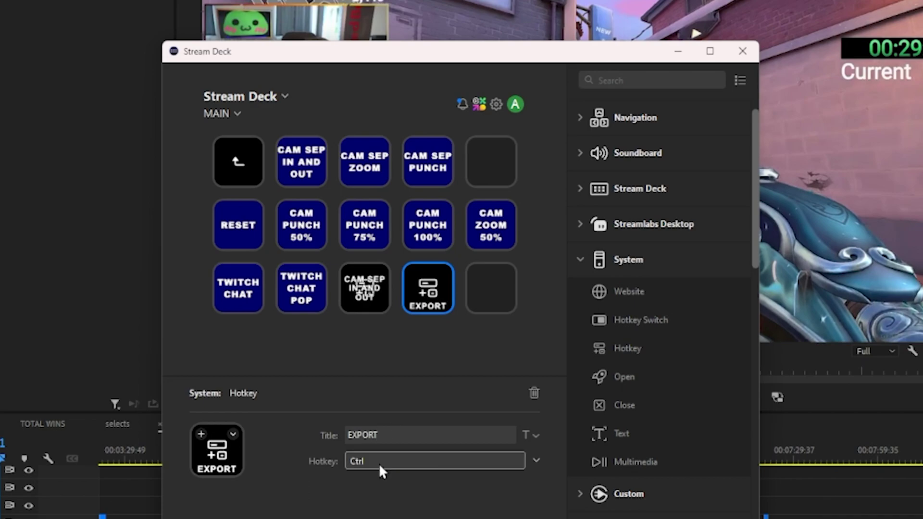
click(416, 353)
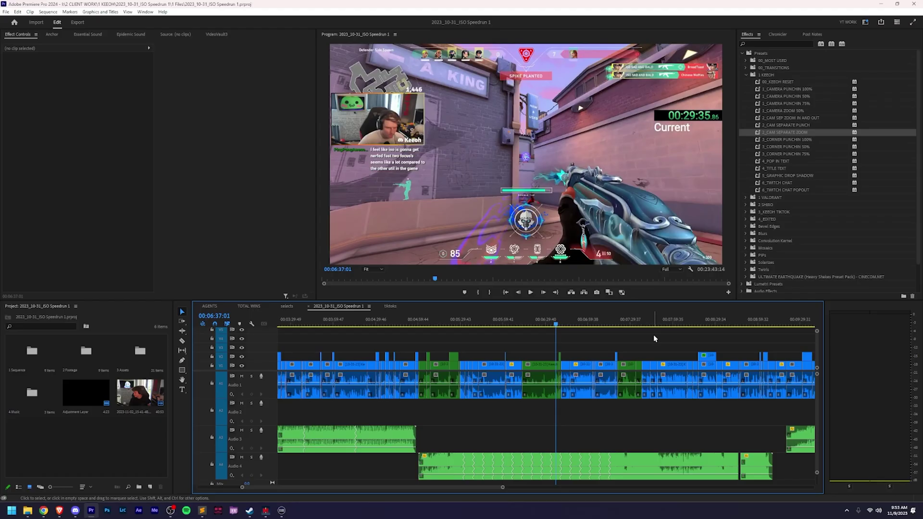
key(ctrl+m)
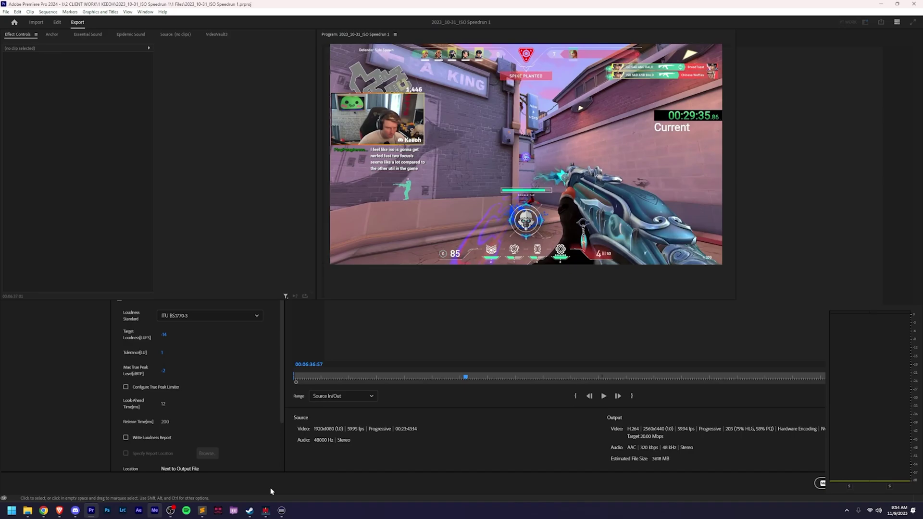
- Back in Stream Deck, inspect the CAM PUNCH 75%, 50% and 100% keys' settings
click(282, 511)
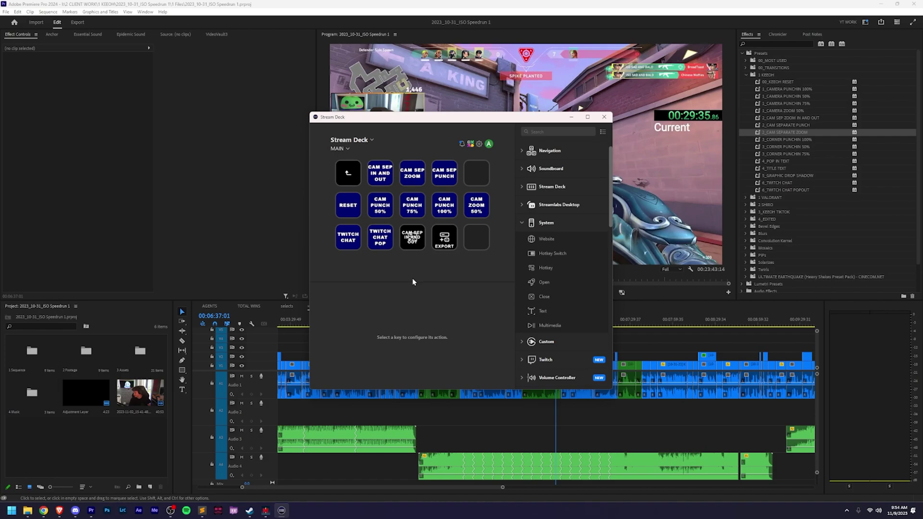
click(411, 211)
click(381, 211)
click(450, 208)
click(478, 239)
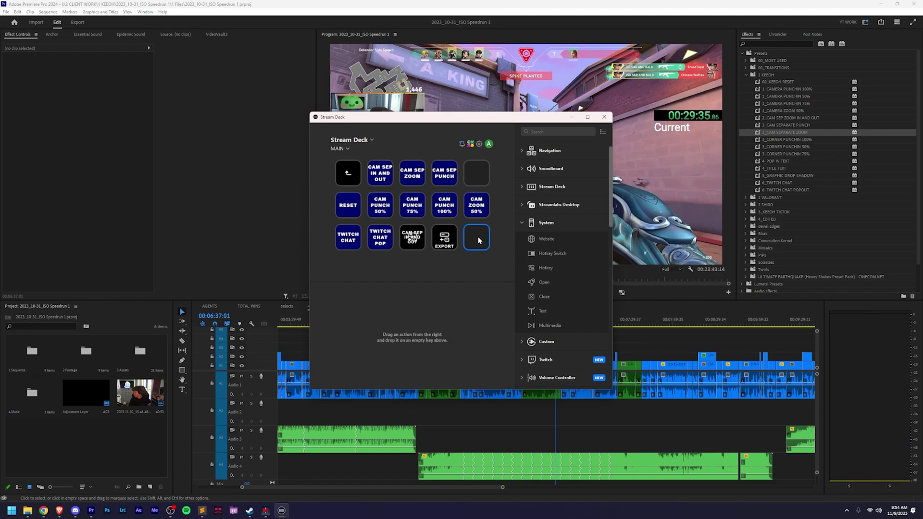
click(442, 273)
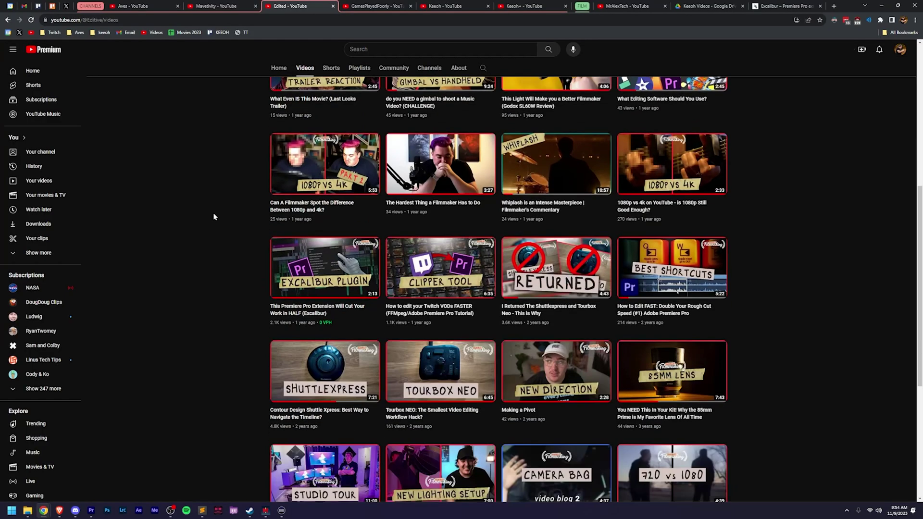
- Scroll the YouTube videos, open Stream Deck's scoreboard and damage folder, then return to Premiere
scroll(214, 214, down, 2)
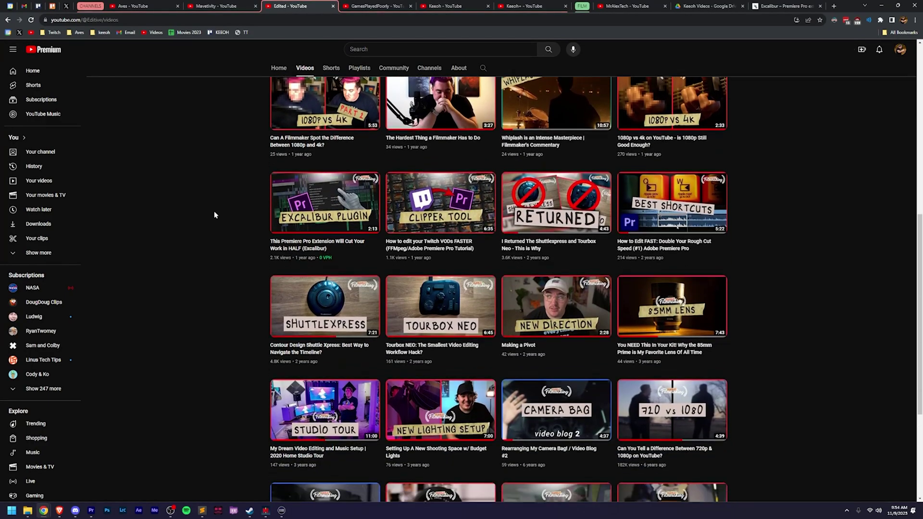
scroll(209, 223, down, 2)
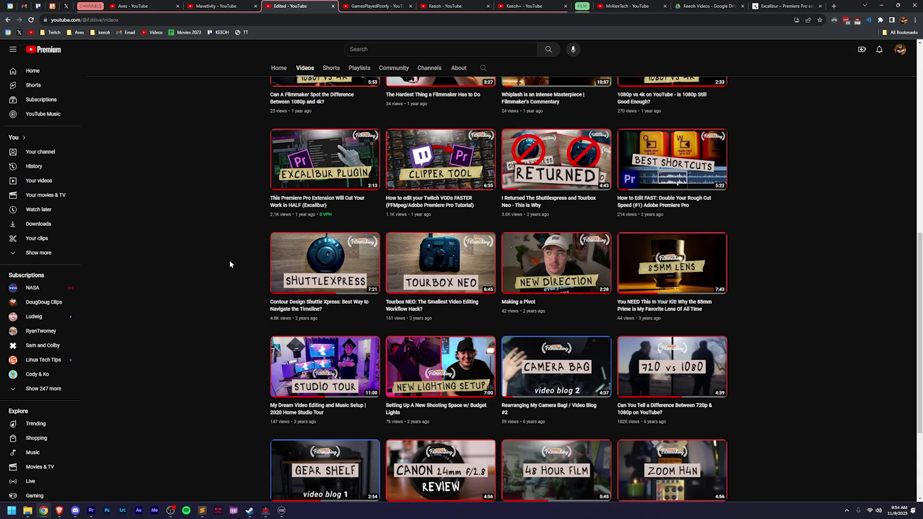
click(280, 512)
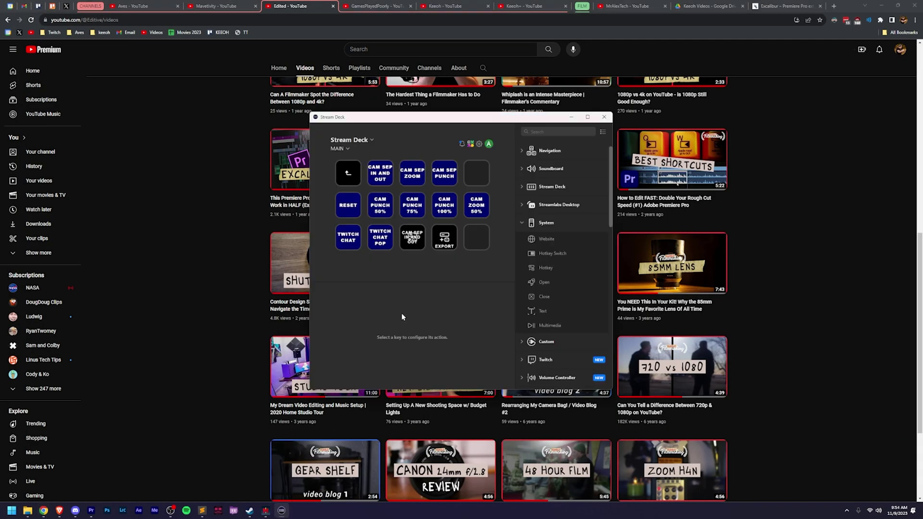
click(349, 181)
click(349, 181)
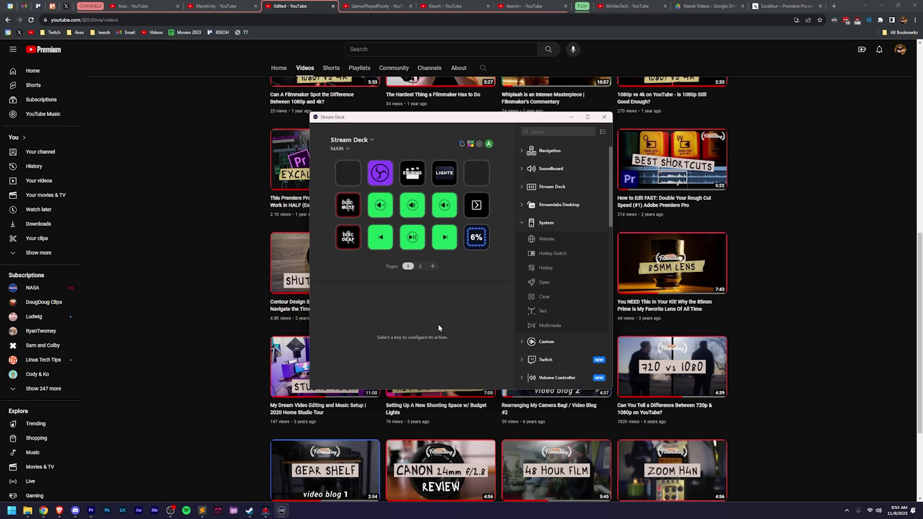
double_click(432, 171)
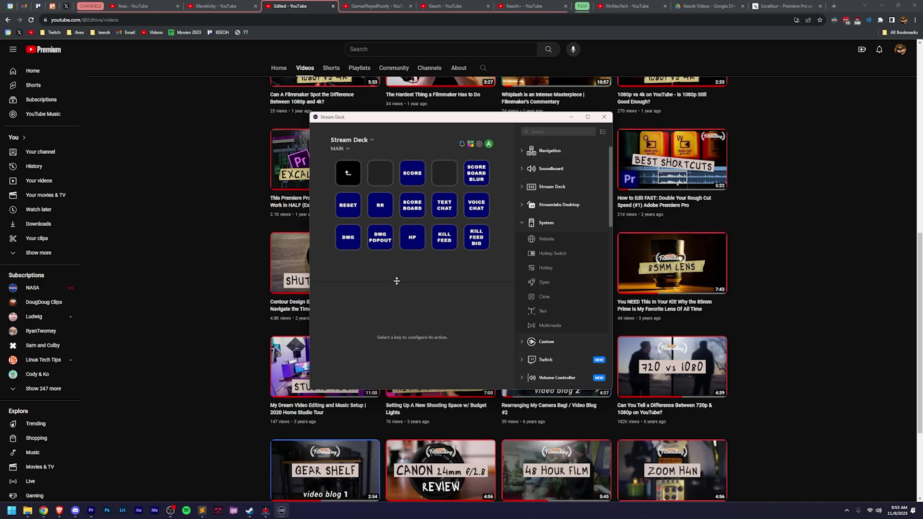
click(94, 510)
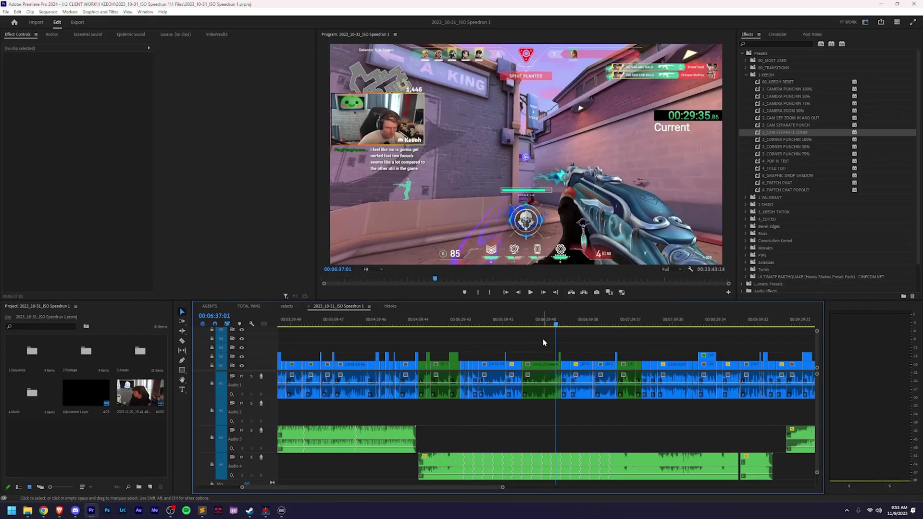
- Drop the 3_CORNER PUNCHIN 50% and 75% presets onto the V1 clip and save with Ctrl+S
key(minus)
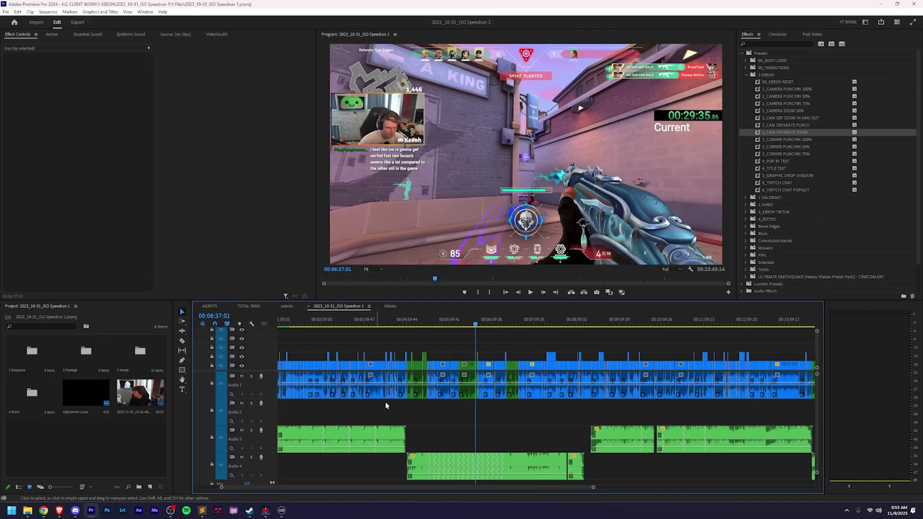
scroll(473, 356, right, 2)
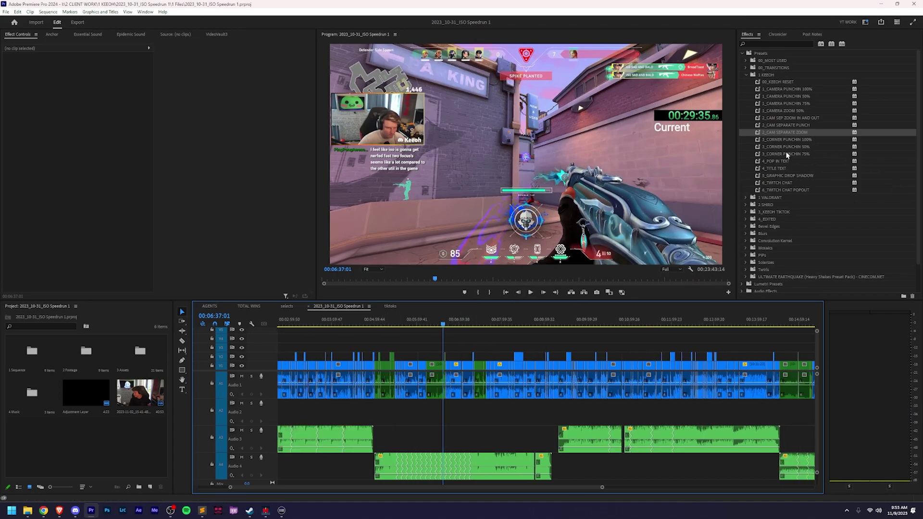
drag(787, 146, 456, 367)
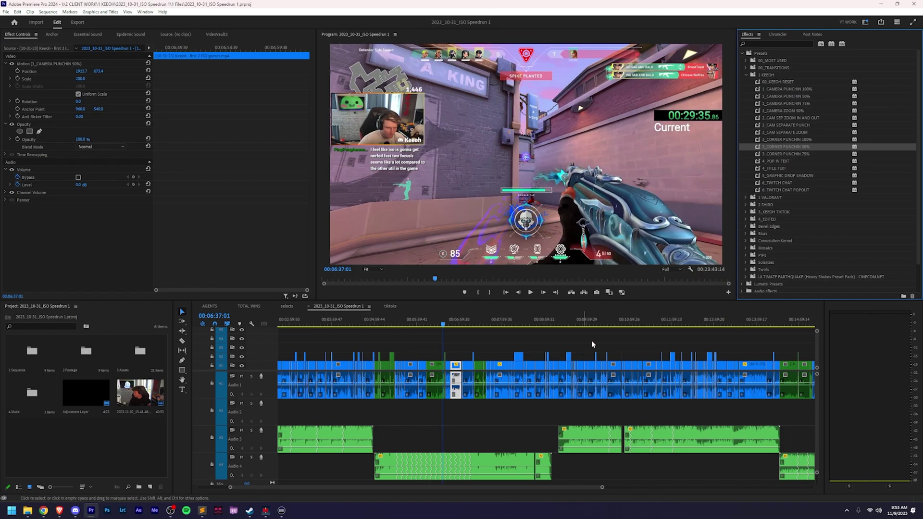
drag(787, 154, 455, 369)
click(510, 340)
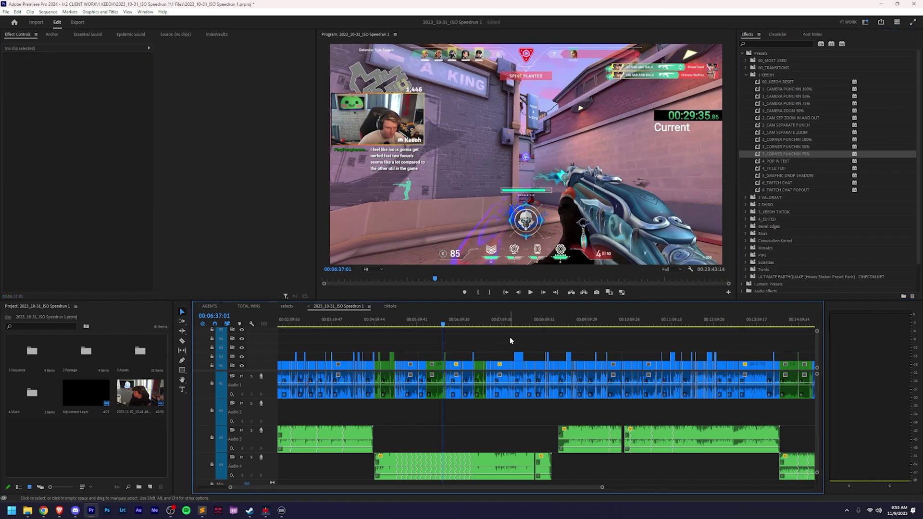
key(ctrl+s)
scroll(523, 344, down, 1)
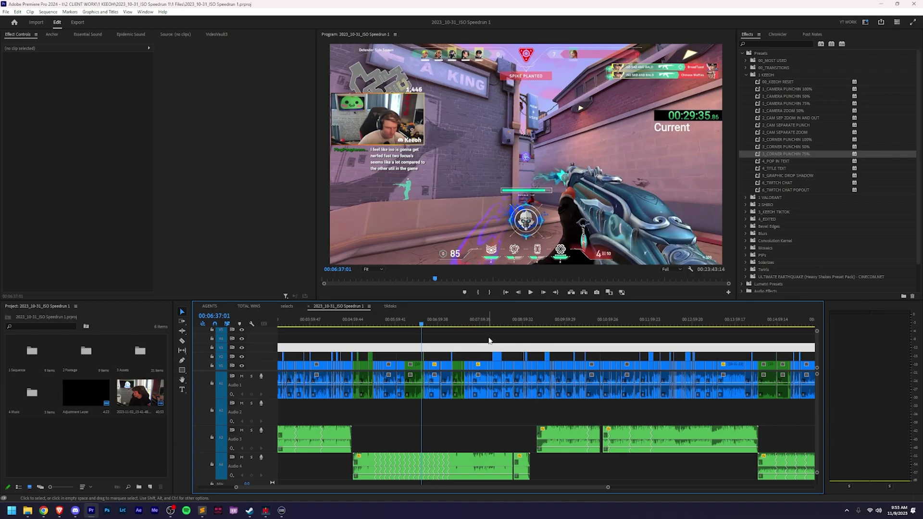
- Bring Stream Deck to the front and collapse the System, Spotify and OBS Studio action categories
click(281, 511)
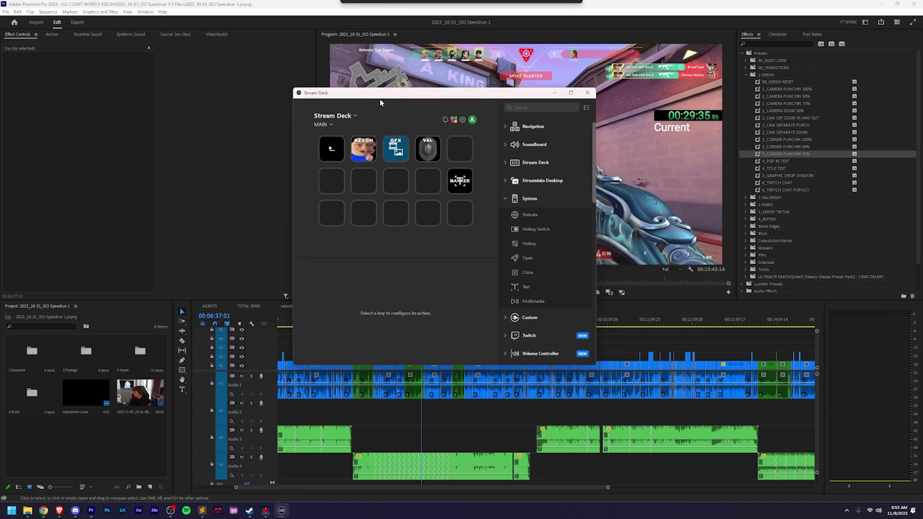
click(643, 339)
key(alt+Tab)
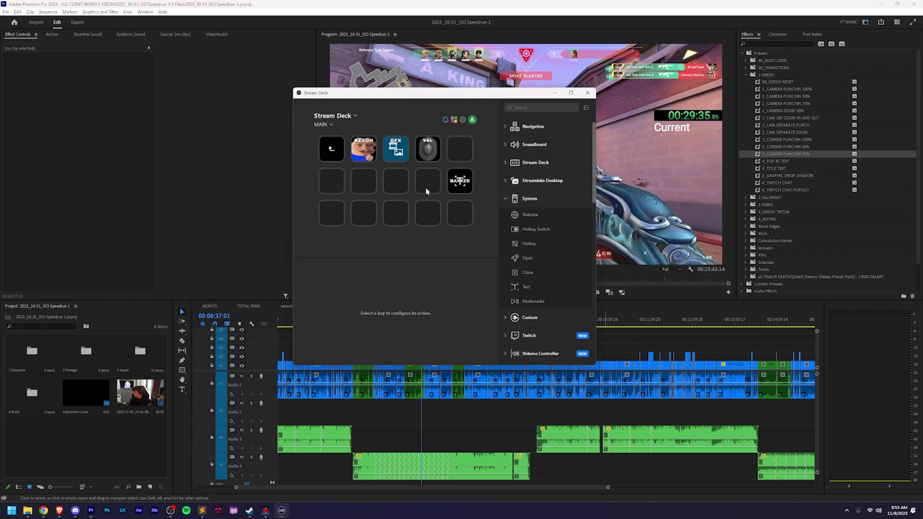
click(506, 201)
click(505, 288)
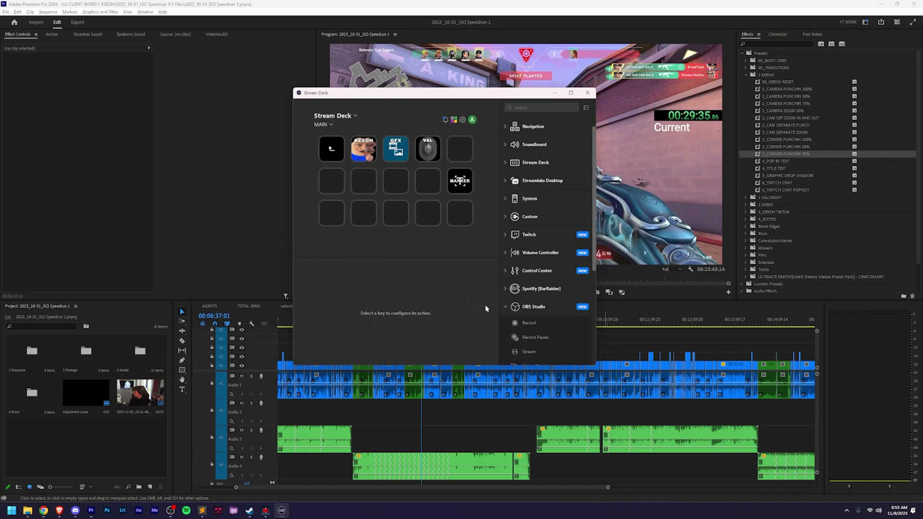
click(505, 307)
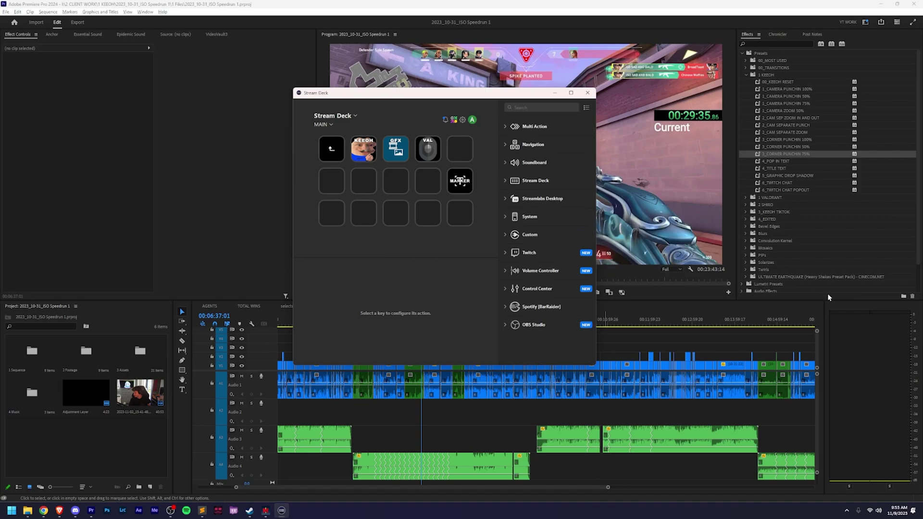